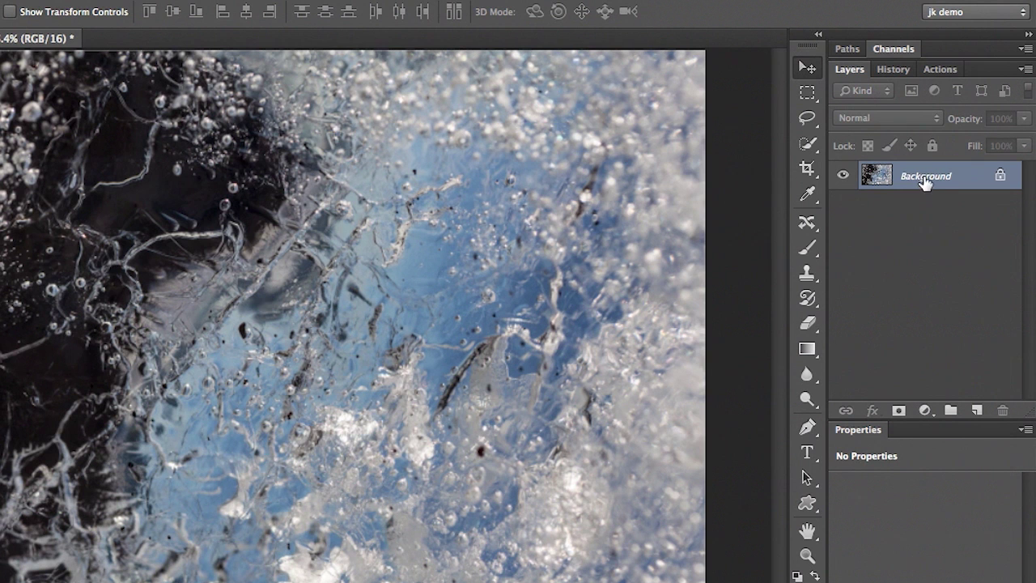
Step: Convert the Background into a regular layer and add a vector mask to it that reveals all
{"action": "double_click", "coordinate": [920, 180], "text": "alt"}
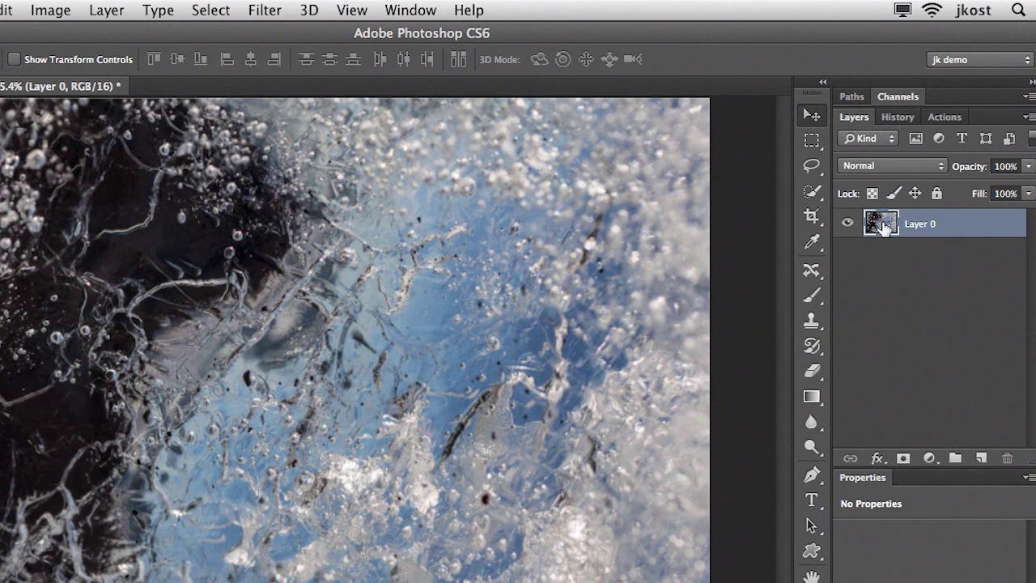
{"action": "left_click", "coordinate": [114, 14]}
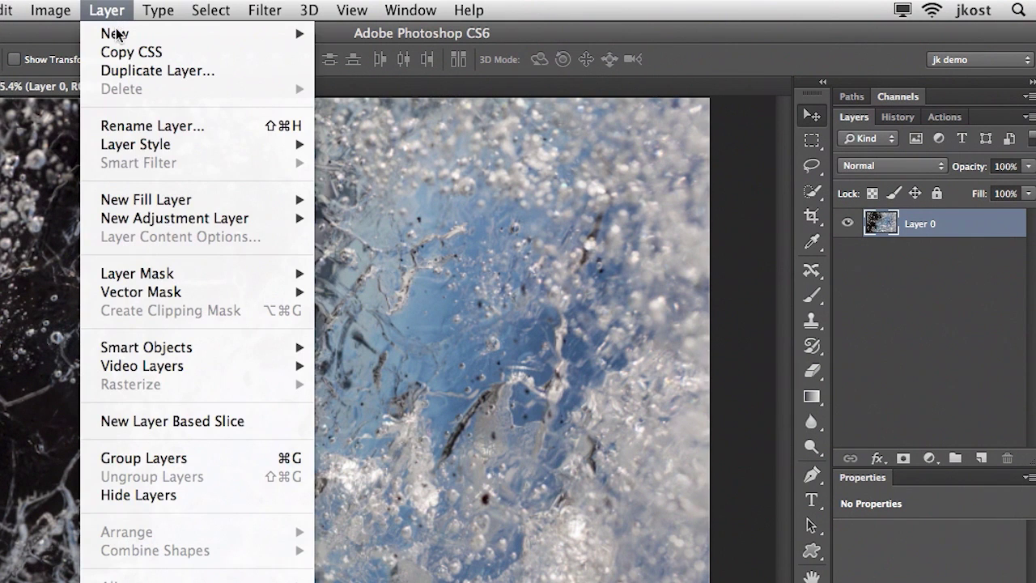
{"action": "mouse_move", "coordinate": [185, 293]}
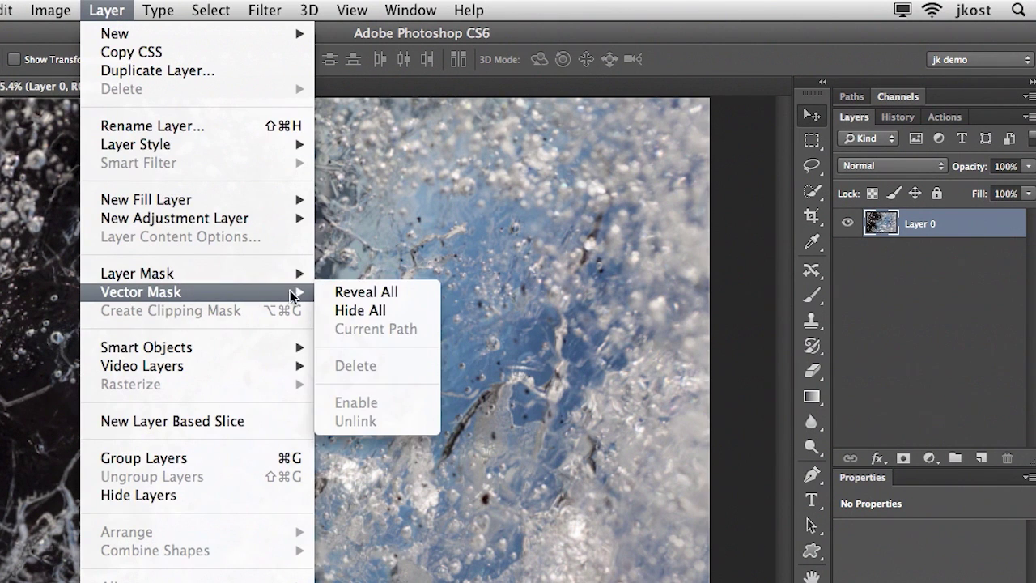
{"action": "left_click", "coordinate": [380, 294]}
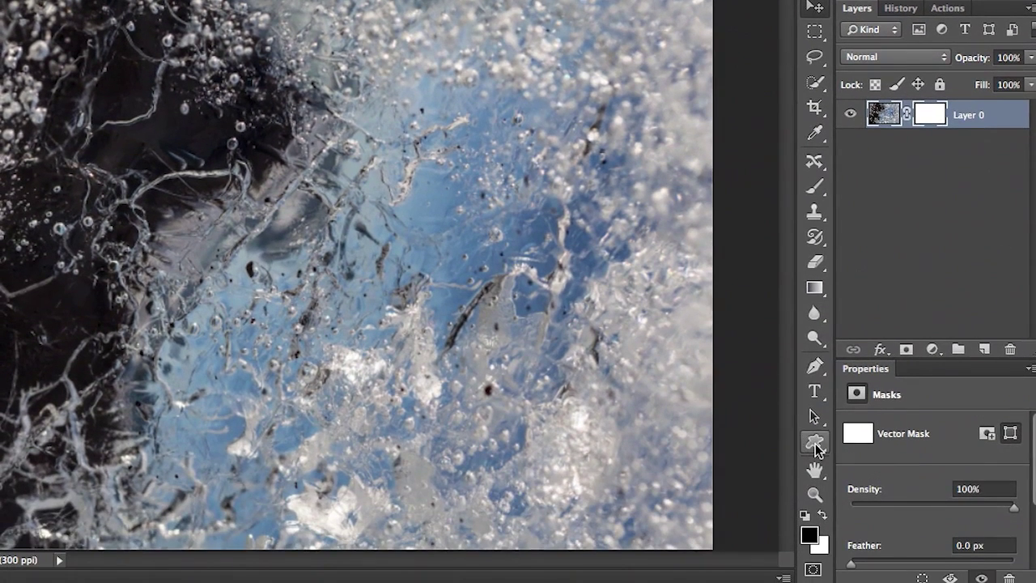
Step: Activate the Custom Shape Tool and choose the All set in the custom shape library
{"action": "left_click", "coordinate": [812, 552]}
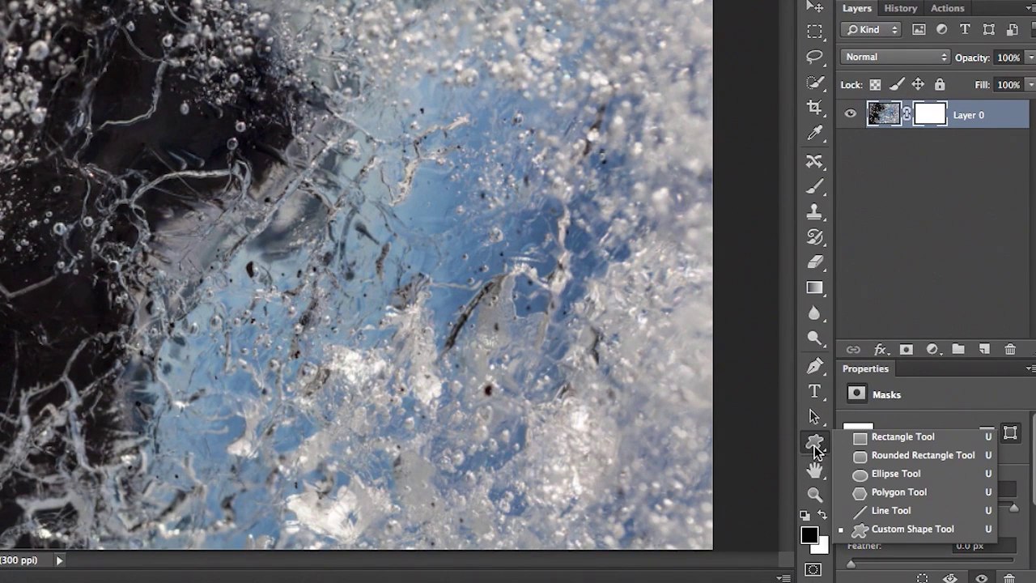
{"action": "left_click", "coordinate": [896, 530]}
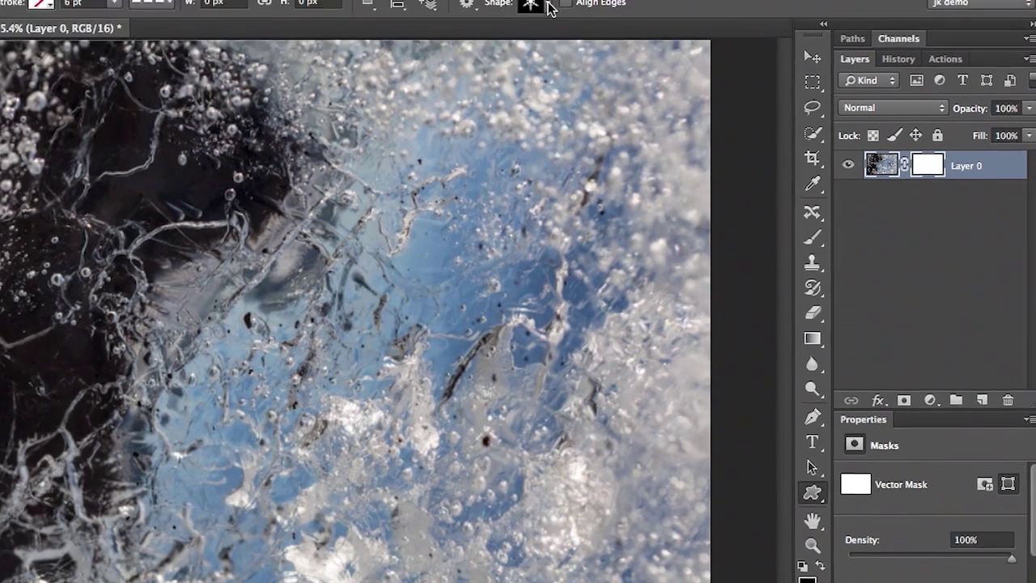
{"action": "left_click", "coordinate": [548, 5]}
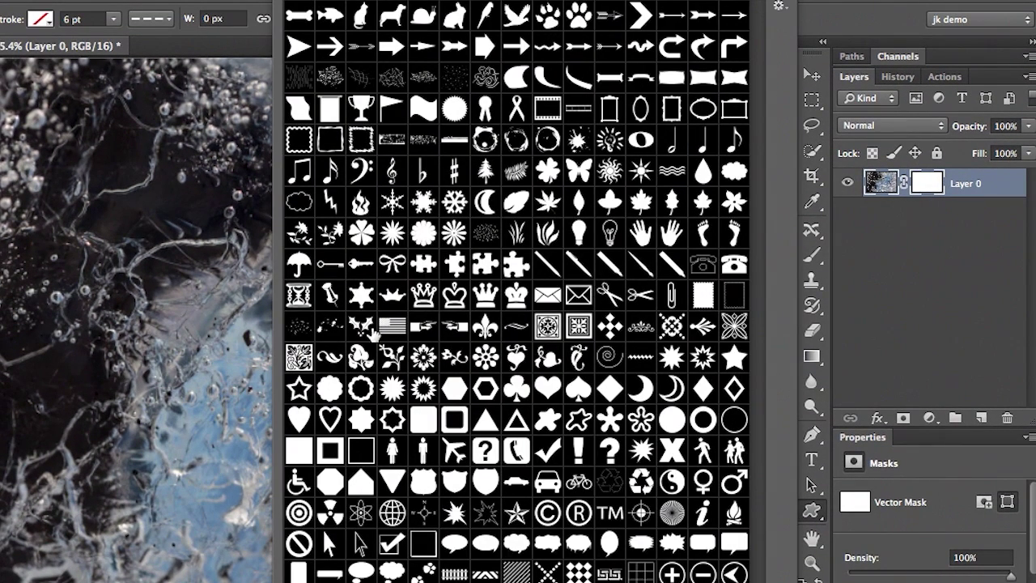
{"action": "left_click", "coordinate": [780, 10]}
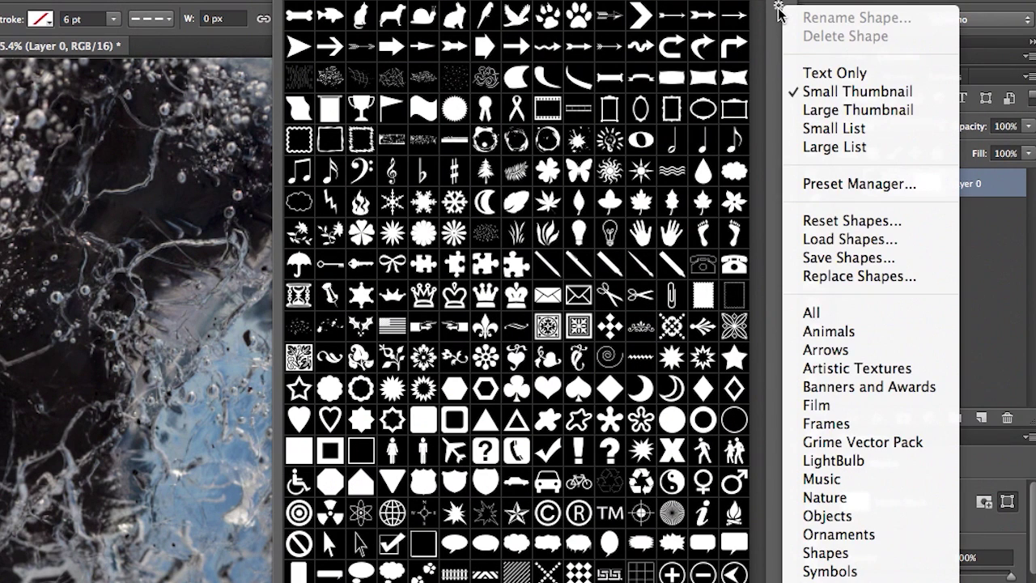
{"action": "left_click", "coordinate": [832, 313]}
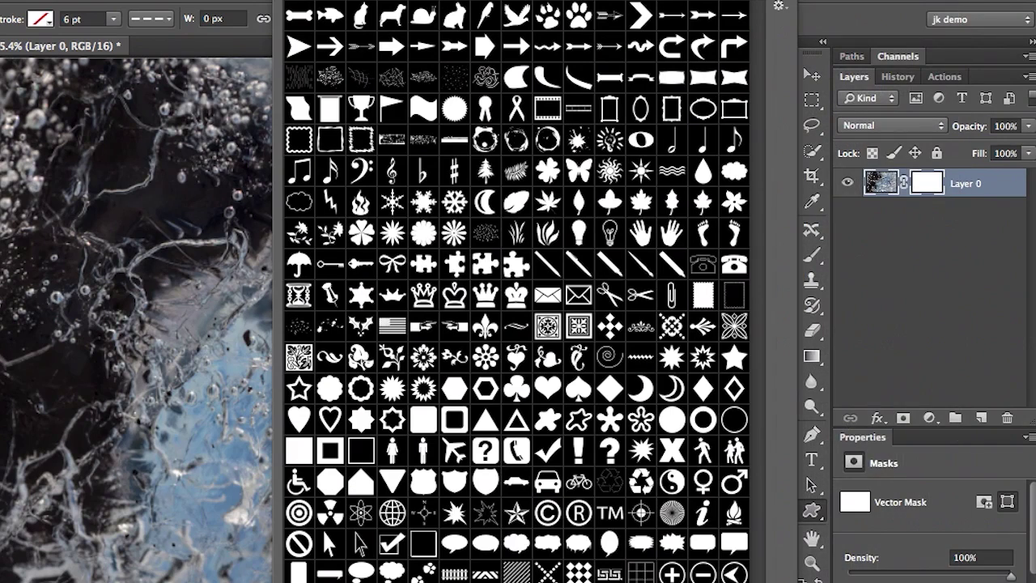
{"action": "left_click", "coordinate": [164, 1]}
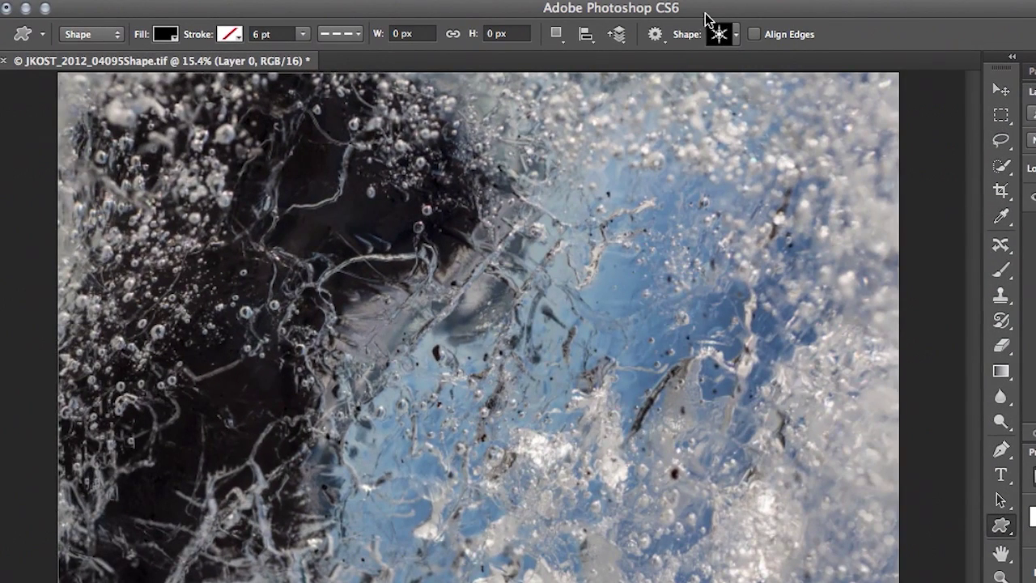
Step: Draw a snowflake in Path mode on Layer 0's vector mask, about 8.4 in wide and 9.7 in high
{"action": "left_click", "coordinate": [93, 36]}
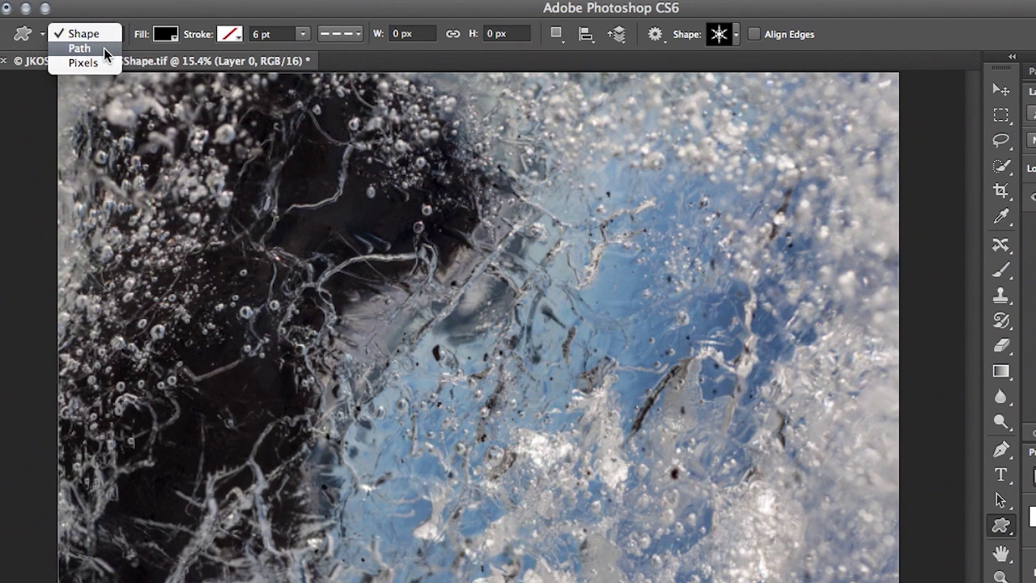
{"action": "left_click", "coordinate": [104, 48]}
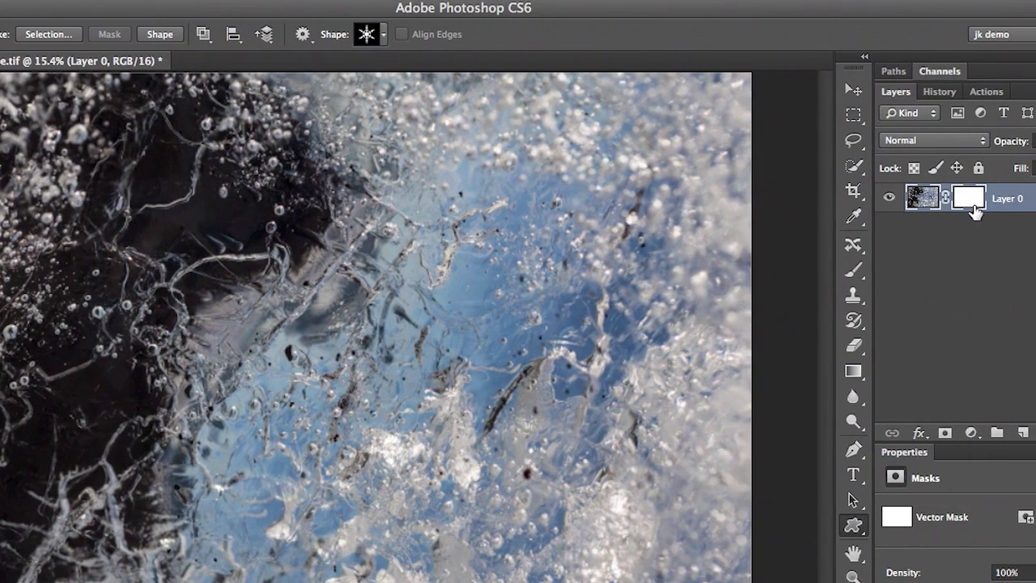
{"action": "left_click_drag", "start_coordinate": [11, 132], "coordinate": [406, 568]}
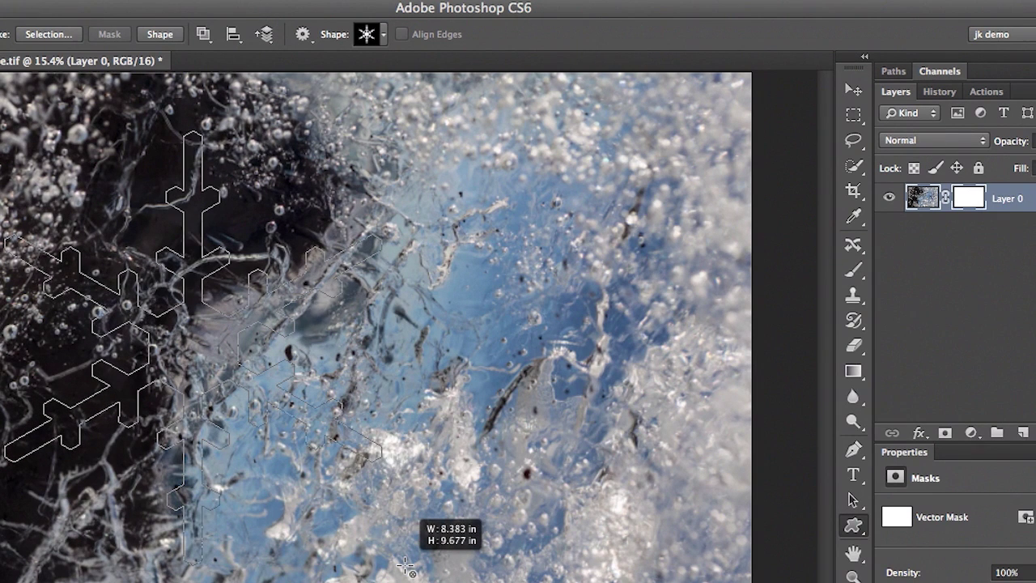
{"action": "left_click_drag", "start_coordinate": [406, 568], "coordinate": [404, 569]}
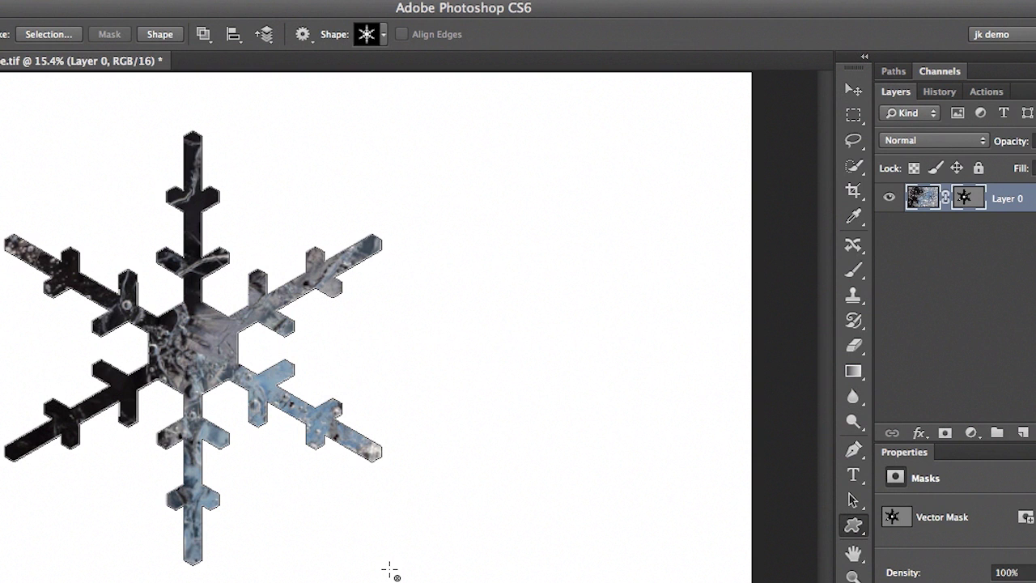
Step: Add a drop shadow to Layer 0 with angle 128°, distance 64 px and size 43 px
{"action": "left_click", "coordinate": [919, 434]}
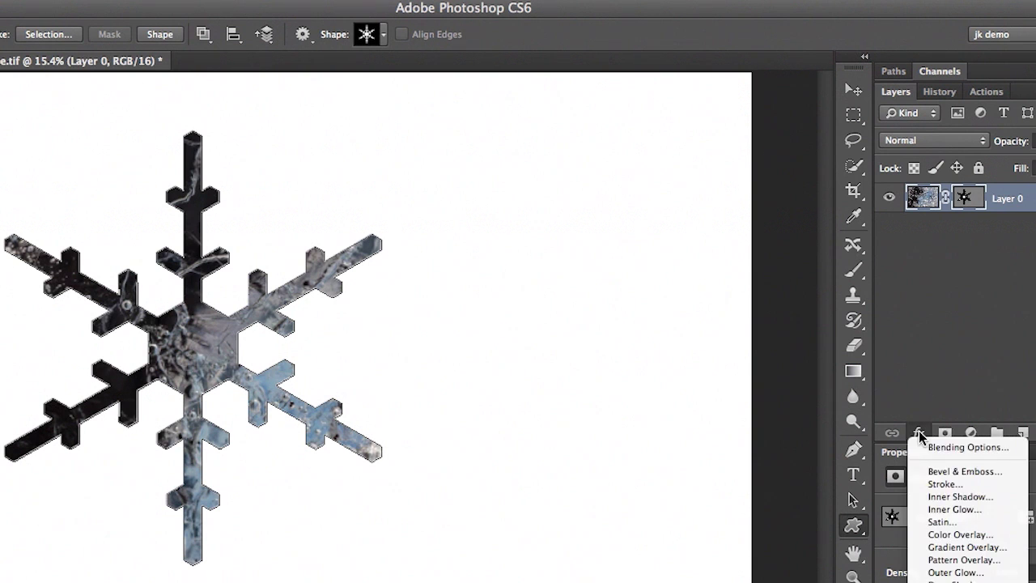
{"action": "left_click", "coordinate": [948, 581]}
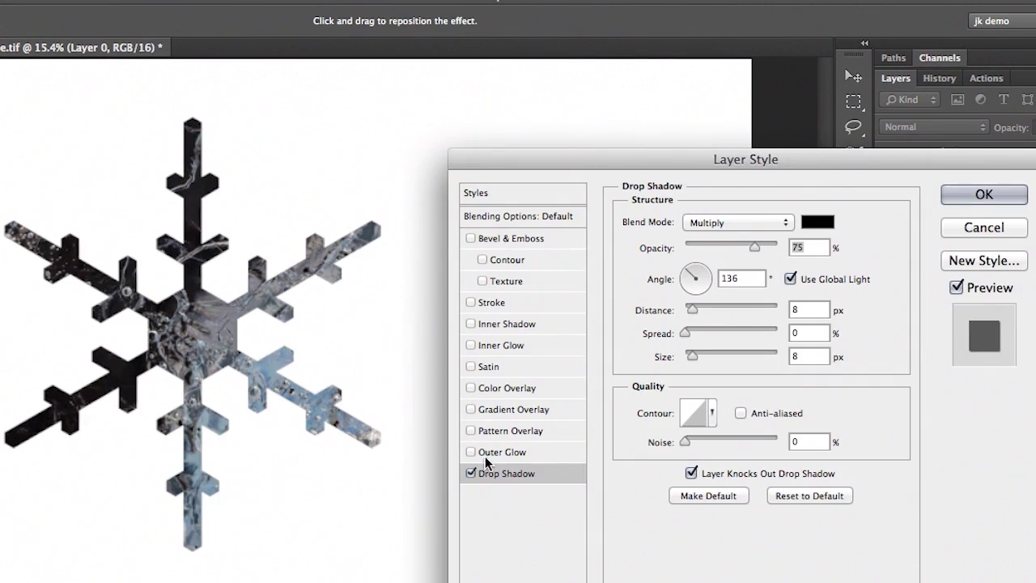
{"action": "left_click_drag", "start_coordinate": [326, 336], "coordinate": [331, 345]}
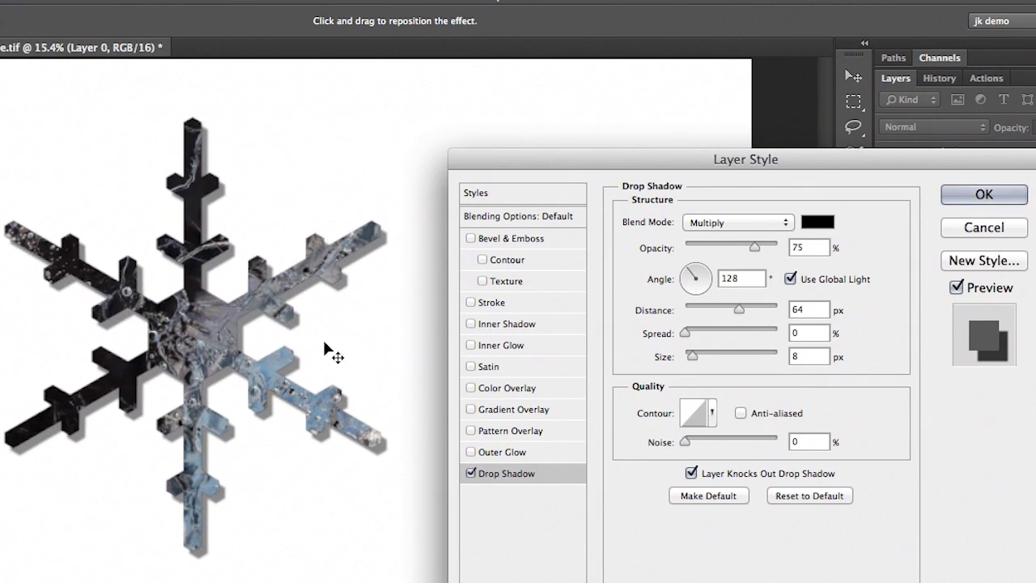
{"action": "left_click_drag", "start_coordinate": [692, 356], "coordinate": [706, 362]}
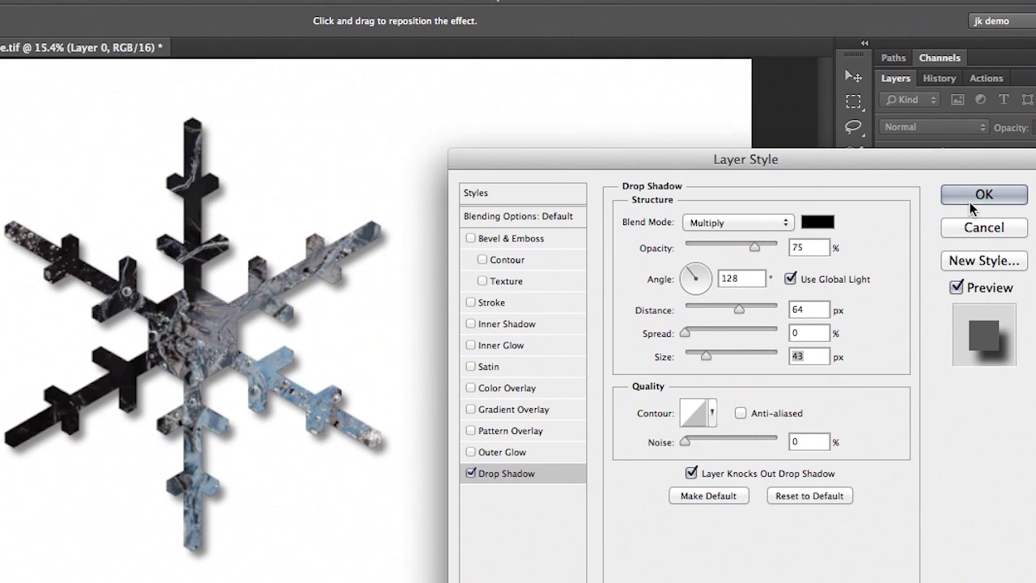
{"action": "left_click", "coordinate": [973, 200]}
{"action": "left_click", "coordinate": [968, 192]}
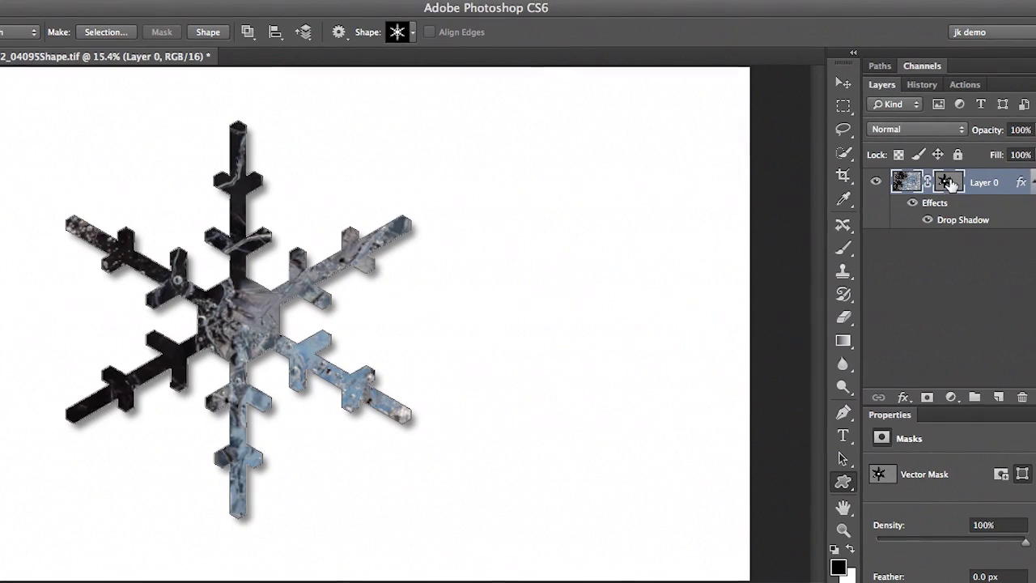
Step: Delete the vector mask from Layer 0 and keep its drop shadow
{"action": "left_click_drag", "start_coordinate": [948, 185], "coordinate": [1024, 398]}
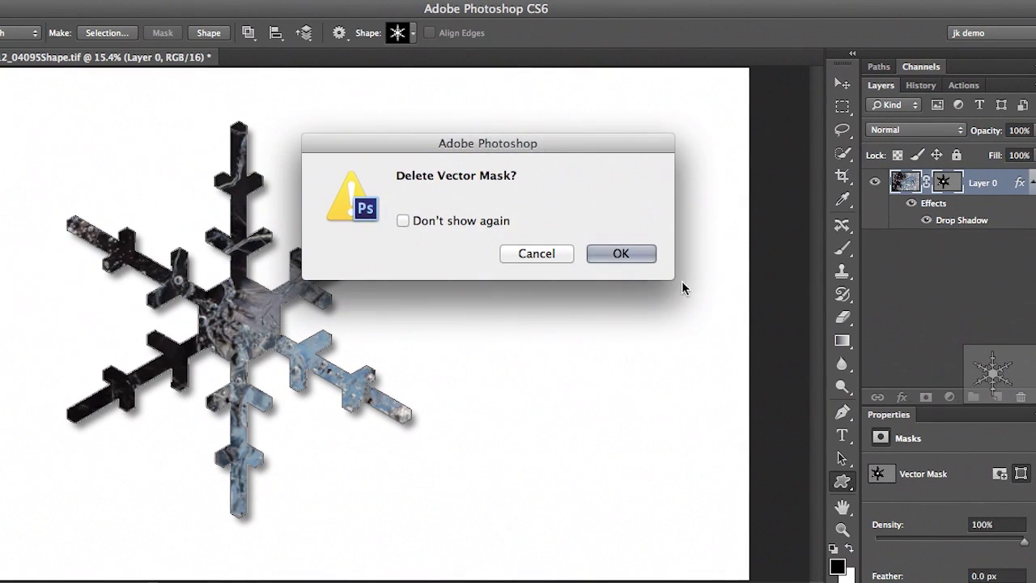
{"action": "left_click", "coordinate": [629, 256]}
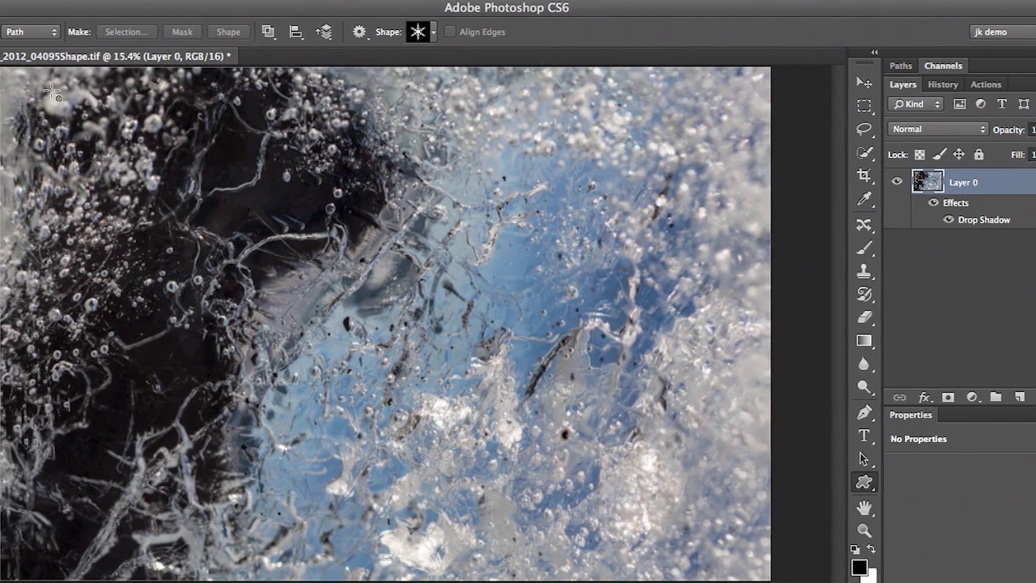
Step: Draw a black snowflake as a Shape layer on the image's darker side, about 2493 px wide and 2863 px high
{"action": "left_click", "coordinate": [31, 34]}
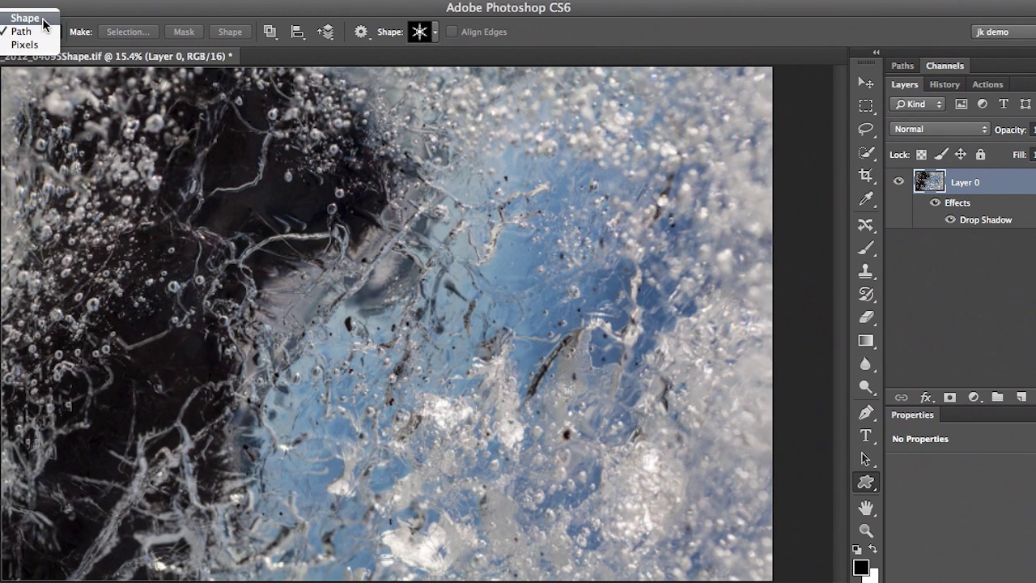
{"action": "left_click", "coordinate": [42, 19]}
{"action": "left_click_drag", "start_coordinate": [92, 116], "coordinate": [435, 507]}
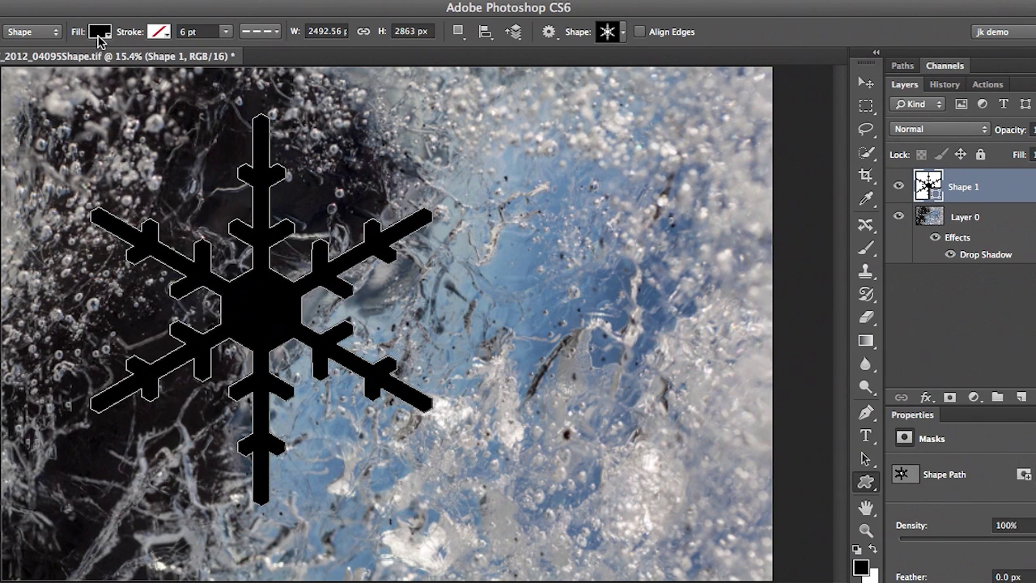
Step: Try a blue and a green stroke on the snowflake shape and set the stroke back to none
{"action": "left_click", "coordinate": [160, 34]}
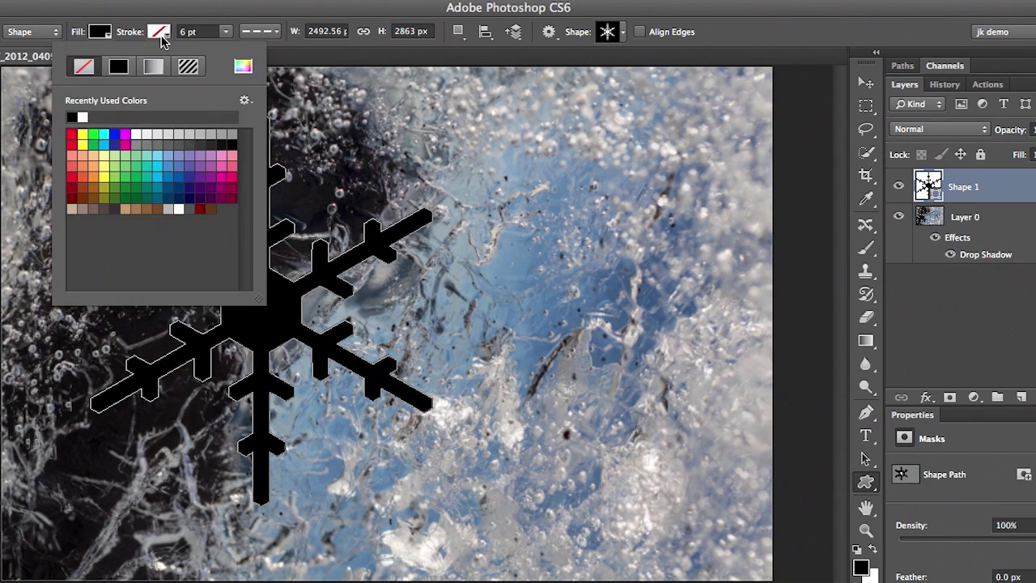
{"action": "left_click", "coordinate": [160, 183]}
{"action": "left_click", "coordinate": [123, 181]}
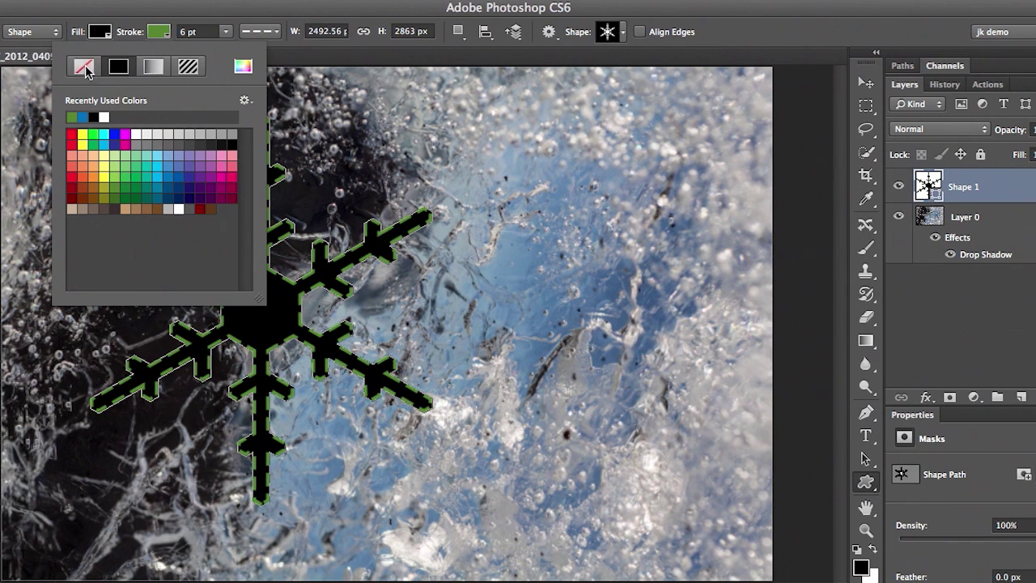
{"action": "left_click", "coordinate": [83, 67]}
{"action": "left_click", "coordinate": [131, 21]}
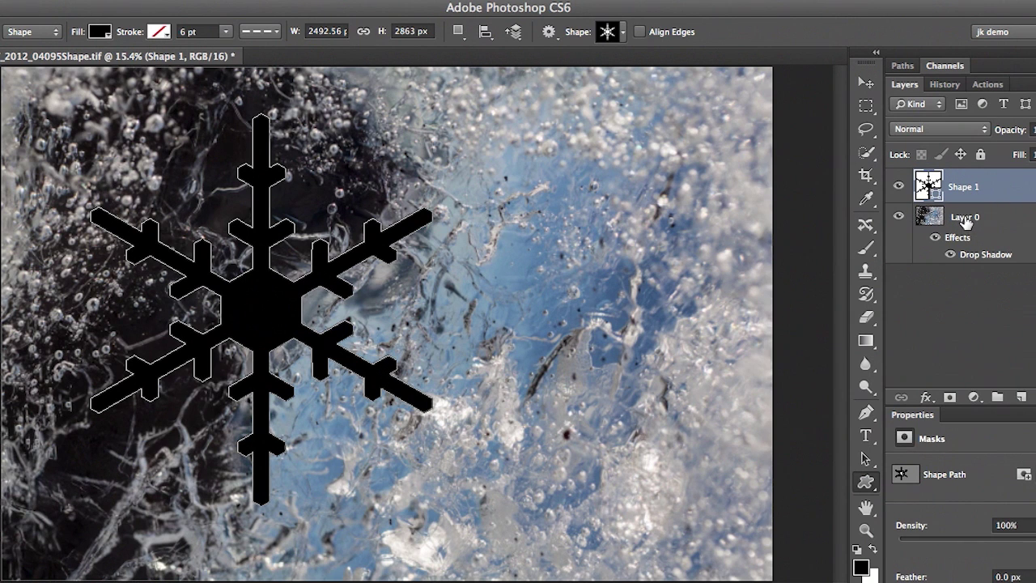
Step: Place Layer 0 above Shape 1 as a clipping mask and move its drop shadow effect onto Shape 1
{"action": "left_click_drag", "start_coordinate": [966, 220], "coordinate": [961, 182]}
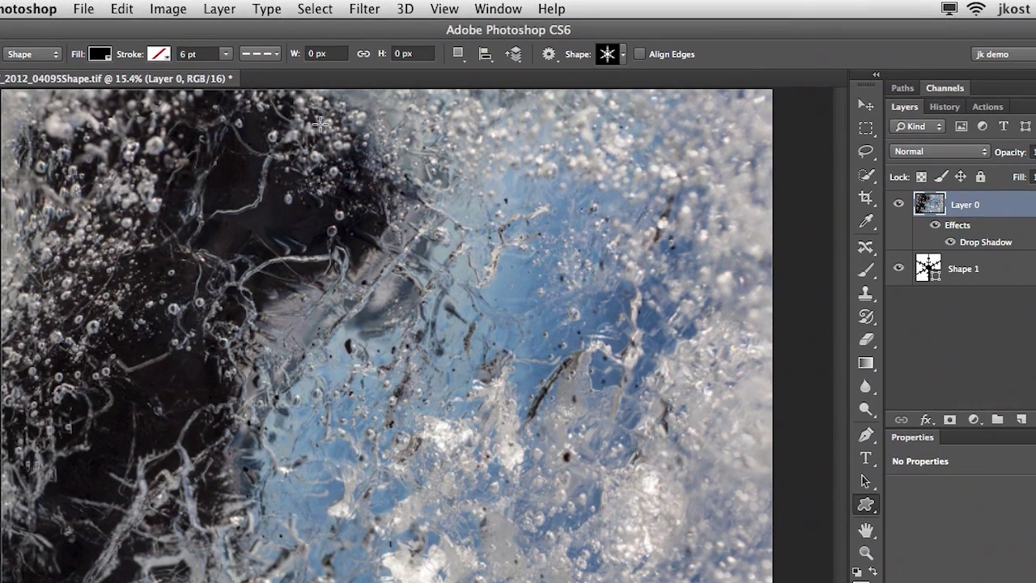
{"action": "left_click", "coordinate": [219, 8]}
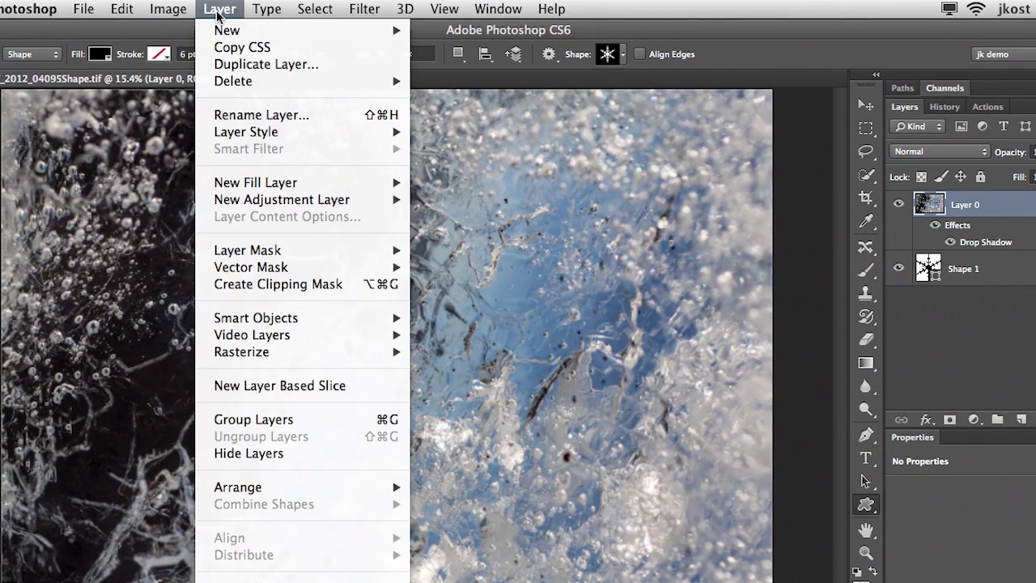
{"action": "left_click", "coordinate": [269, 285]}
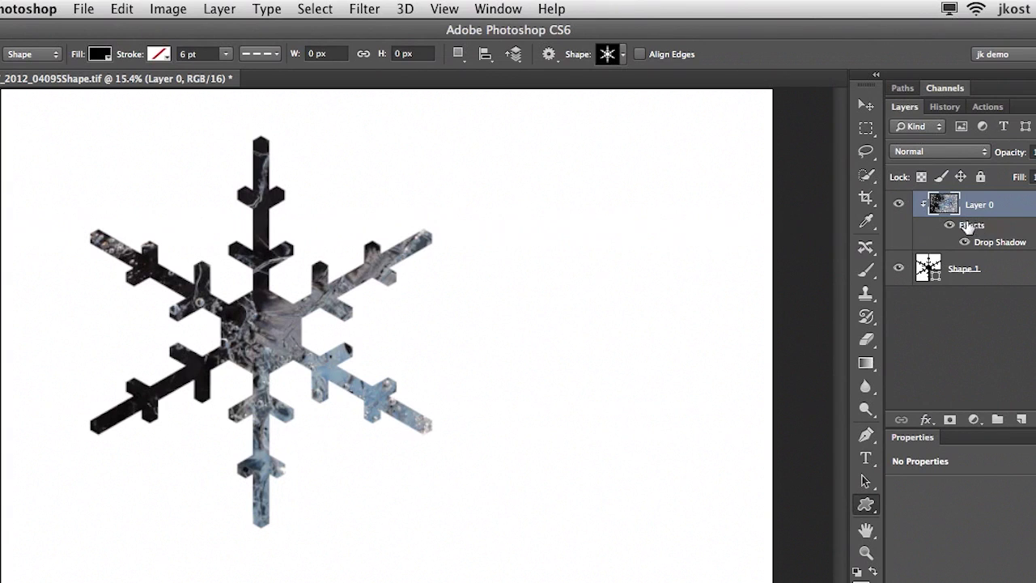
{"action": "left_click_drag", "start_coordinate": [975, 229], "coordinate": [976, 277]}
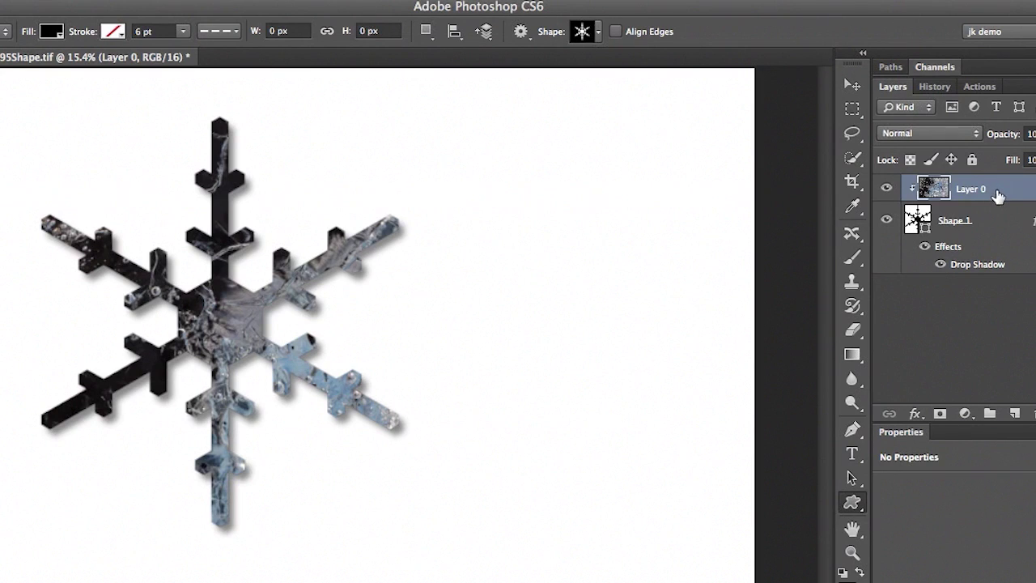
Step: Place a duplicate of Layer 0 beneath Shape 1 and set the duplicate's opacity to 50%
{"action": "left_click_drag", "start_coordinate": [996, 191], "coordinate": [980, 287]}
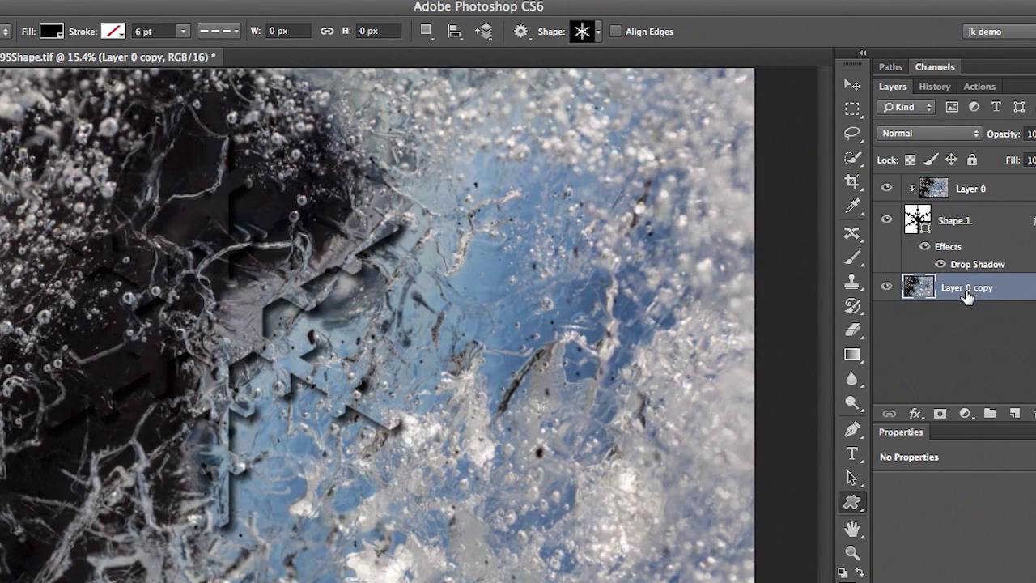
{"action": "key", "text": "v"}
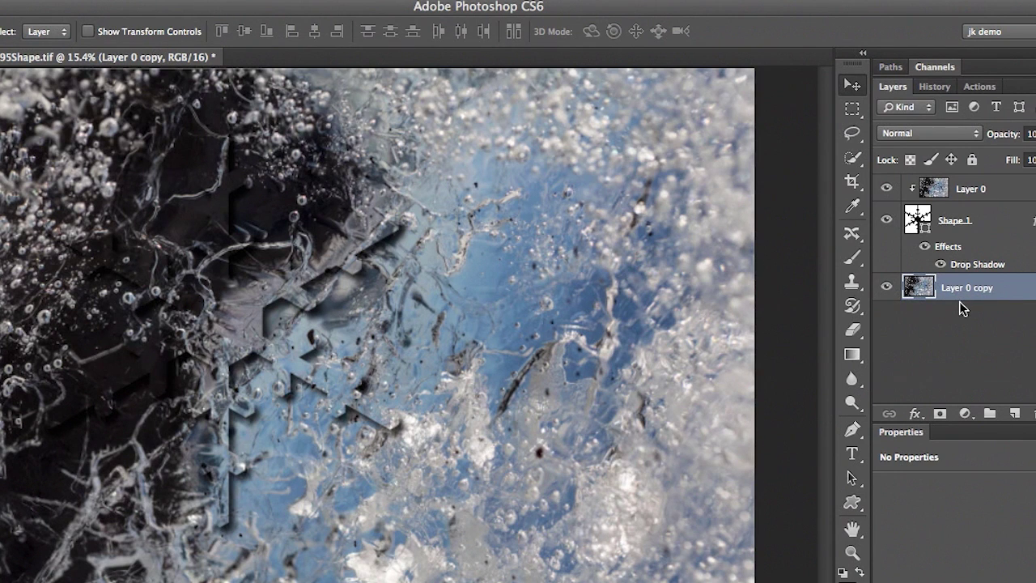
{"action": "key", "text": "5"}
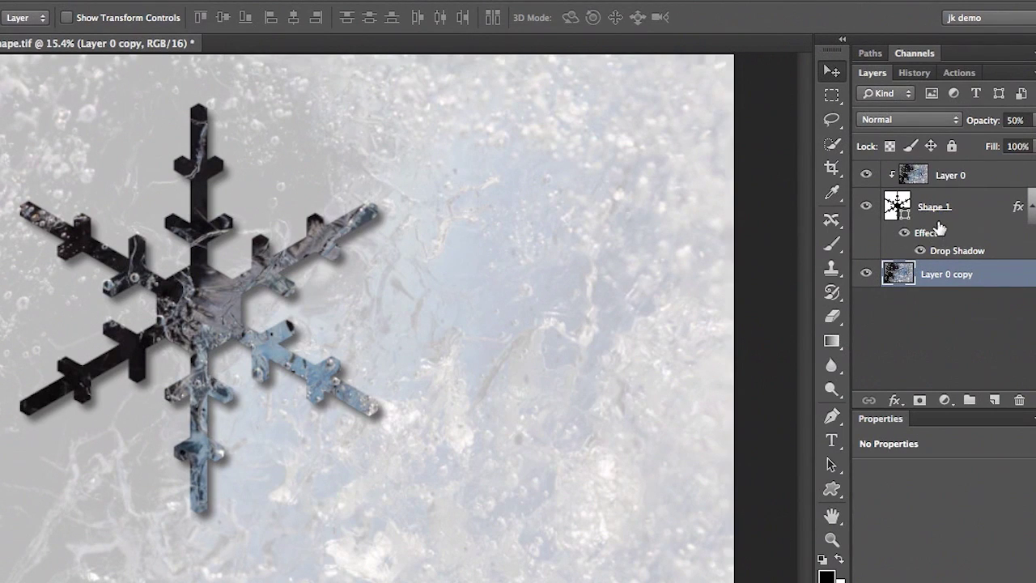
Step: Delete the Shape 1 layer and the original Layer 0, leaving only the Layer 0 copy
{"action": "left_click_drag", "start_coordinate": [945, 209], "coordinate": [1021, 396]}
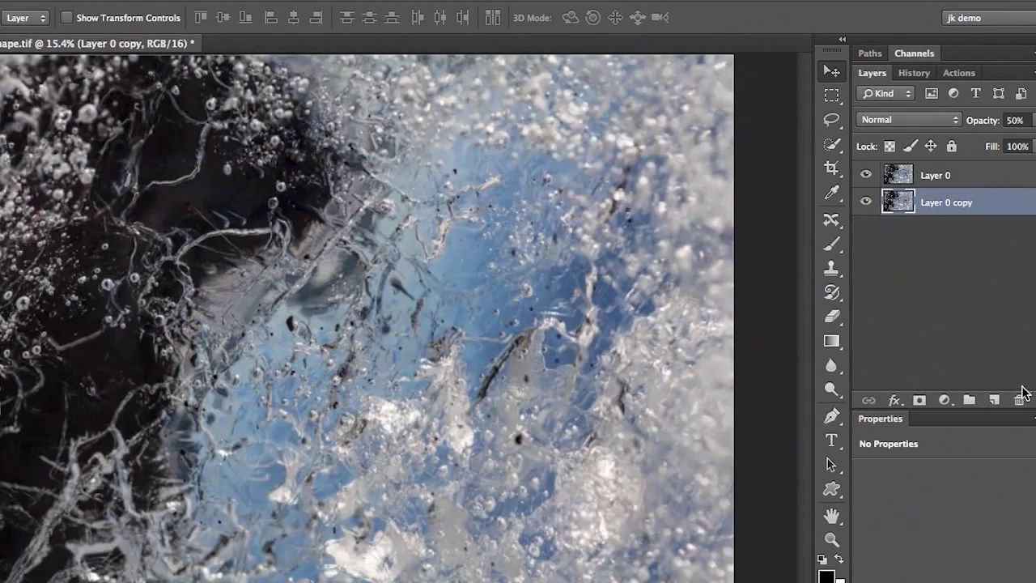
{"action": "left_click_drag", "start_coordinate": [965, 178], "coordinate": [1019, 399]}
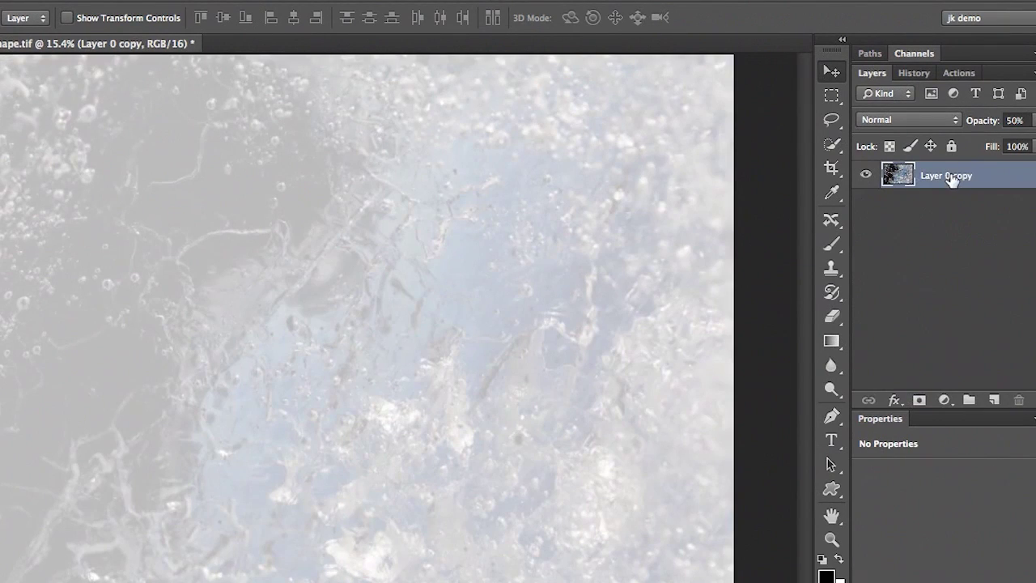
Step: Set the opacity of Layer 0 copy to 100%
{"action": "left_click", "coordinate": [1033, 147]}
{"action": "left_click_drag", "start_coordinate": [1001, 146], "coordinate": [1028, 145]}
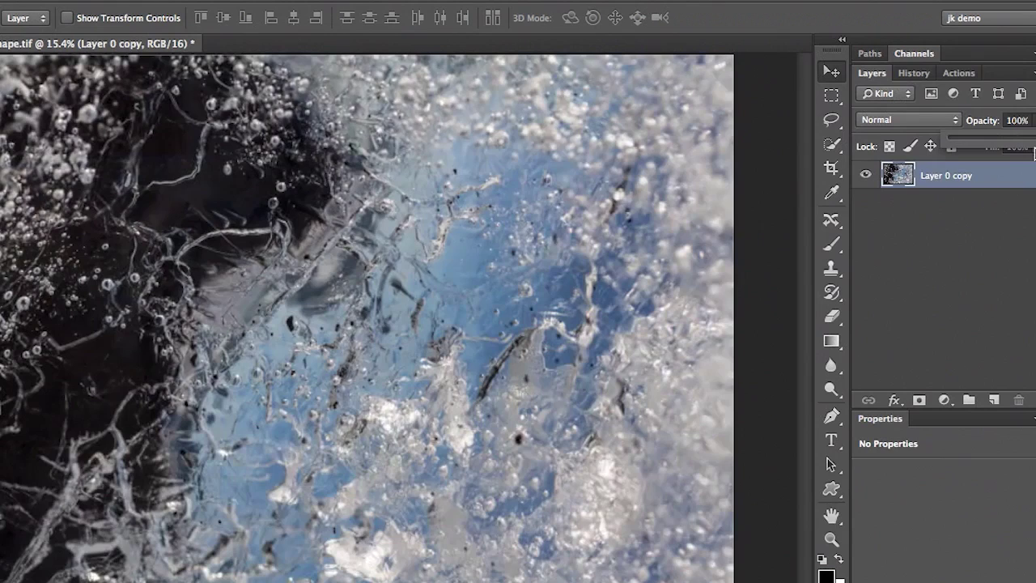
{"action": "left_click", "coordinate": [992, 185]}
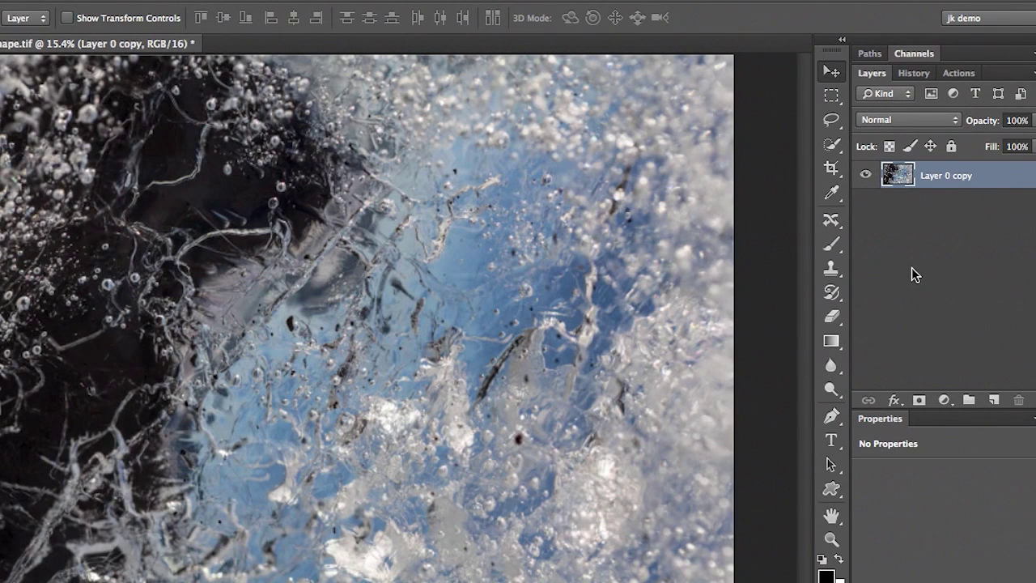
Step: Draw five snowflakes over the photo as separate shape layers with black fill and no stroke, one large and four smaller around it
{"action": "key", "text": "u"}
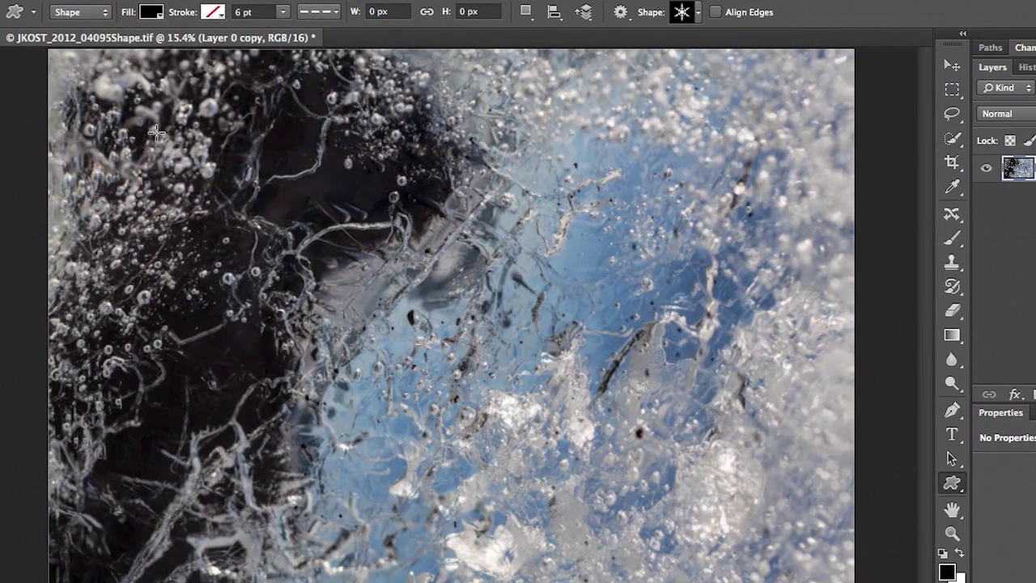
{"action": "left_click", "coordinate": [79, 13]}
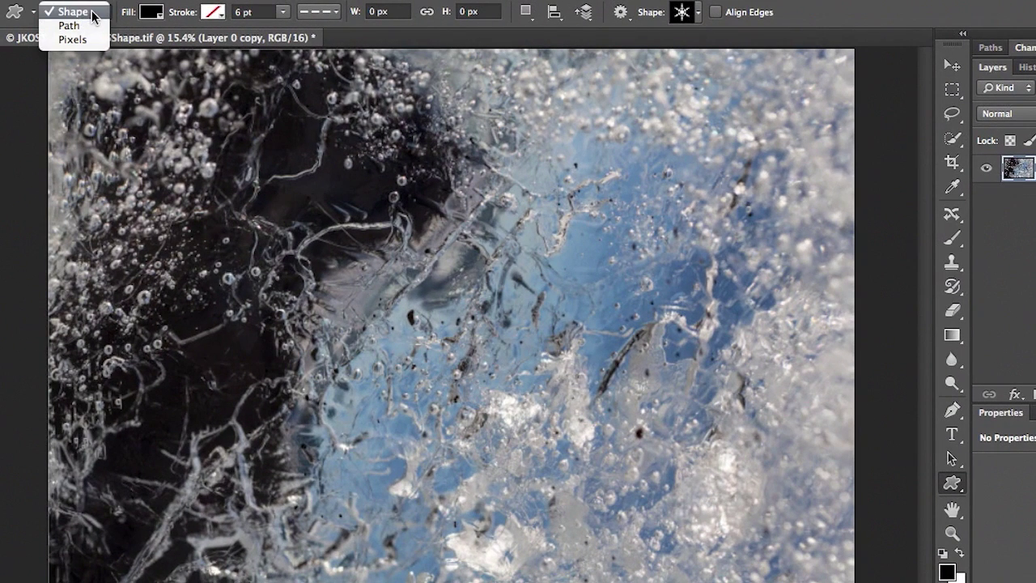
{"action": "left_click", "coordinate": [92, 13]}
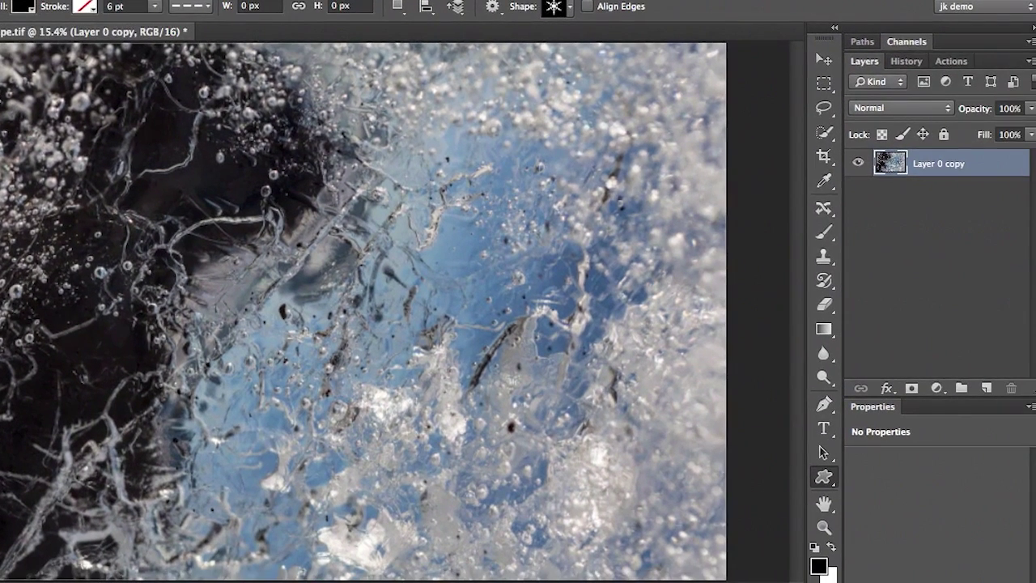
{"action": "left_click_drag", "start_coordinate": [117, 105], "coordinate": [270, 307]}
{"action": "left_click_drag", "start_coordinate": [143, 301], "coordinate": [181, 351]}
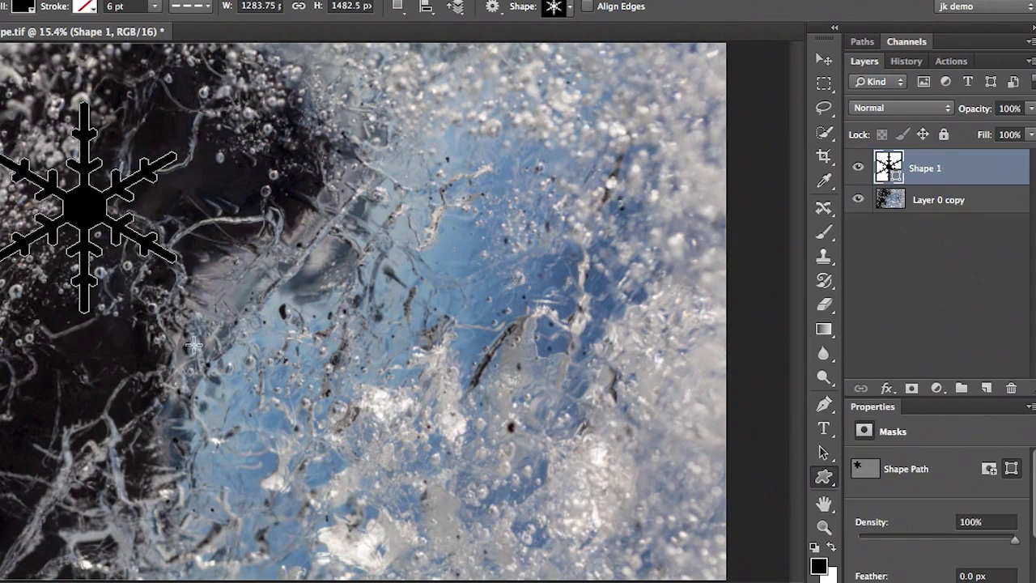
{"action": "left_click_drag", "start_coordinate": [290, 97], "coordinate": [640, 510]}
{"action": "left_click_drag", "start_coordinate": [95, 364], "coordinate": [233, 529]}
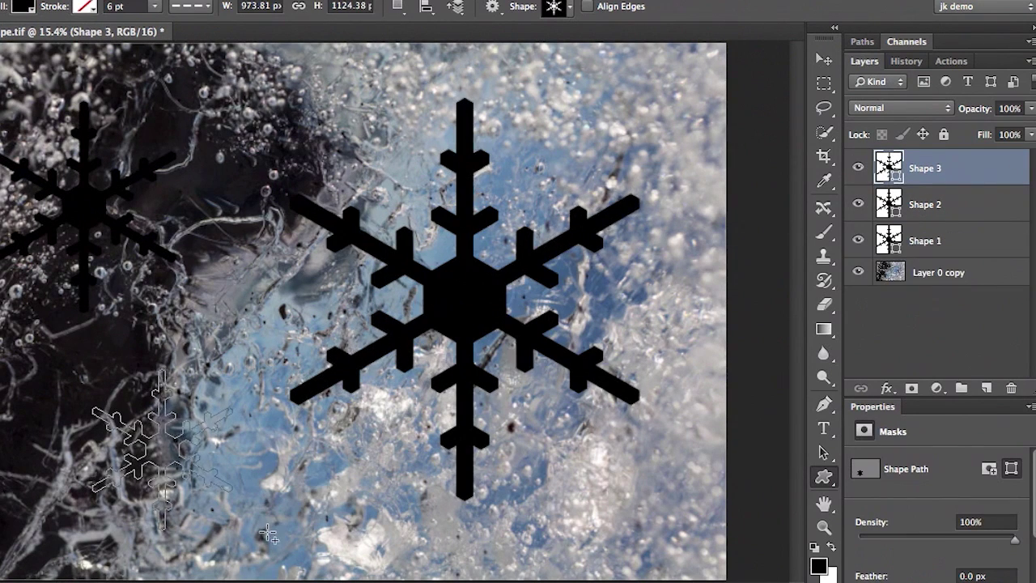
{"action": "left_click_drag", "start_coordinate": [567, 76], "coordinate": [650, 170]}
{"action": "left_click_drag", "start_coordinate": [537, 454], "coordinate": [635, 569]}
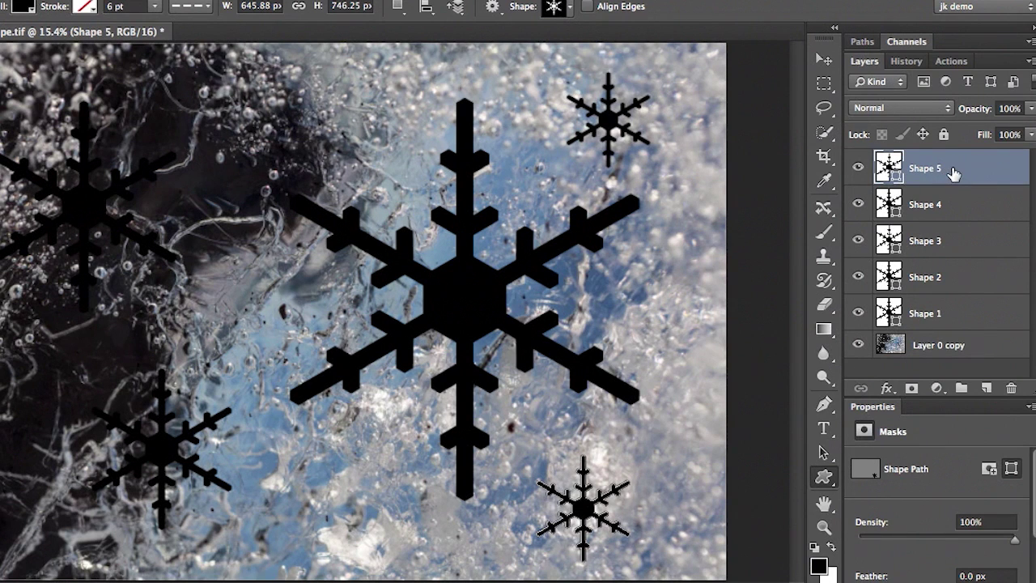
Step: Group the five snowflake shape layers and place Layer 0 copy above the group as a clipping mask
{"action": "left_click", "coordinate": [955, 314], "text": "shift"}
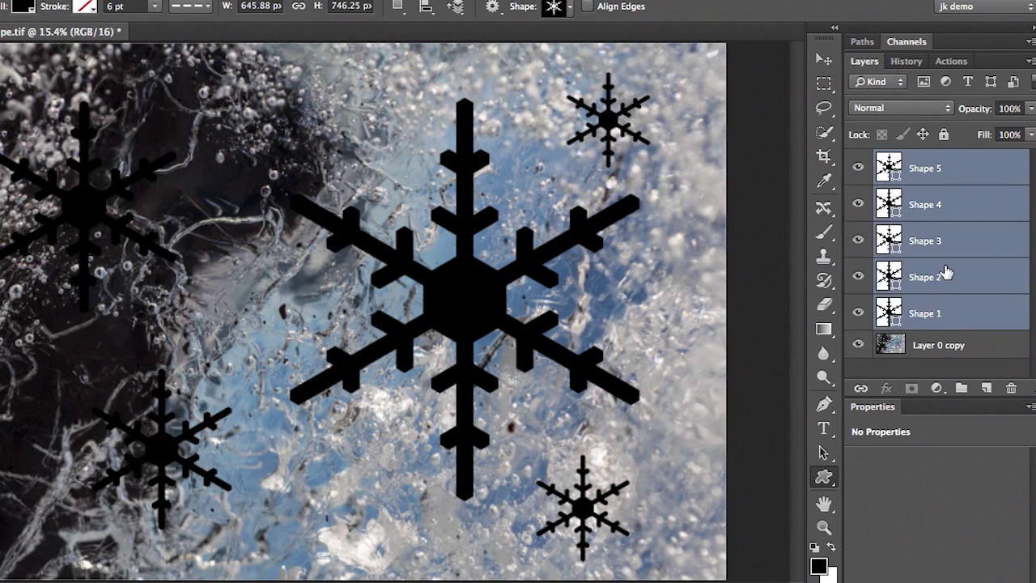
{"action": "key", "text": "ctrl+g"}
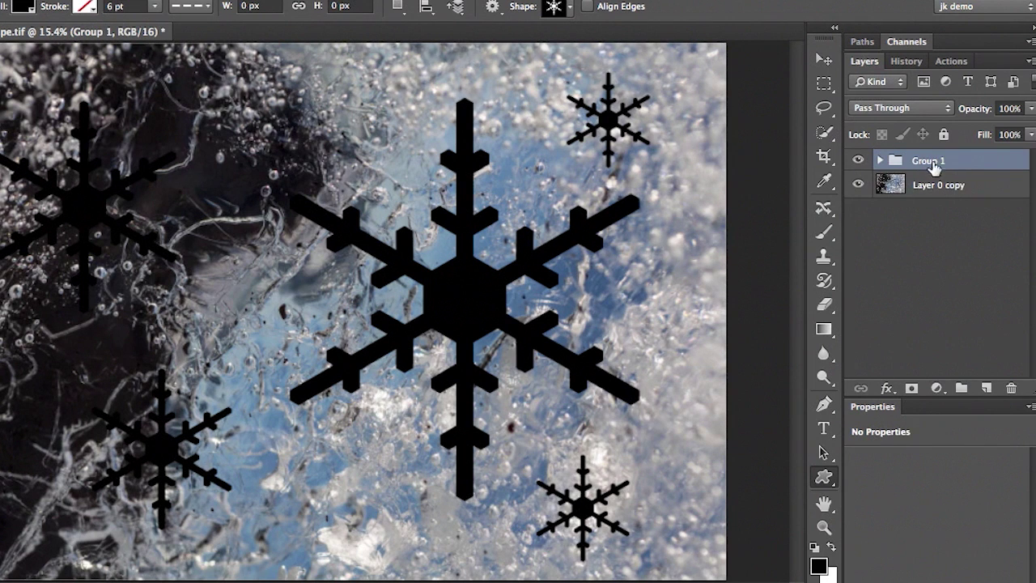
{"action": "left_click_drag", "start_coordinate": [939, 188], "coordinate": [931, 157]}
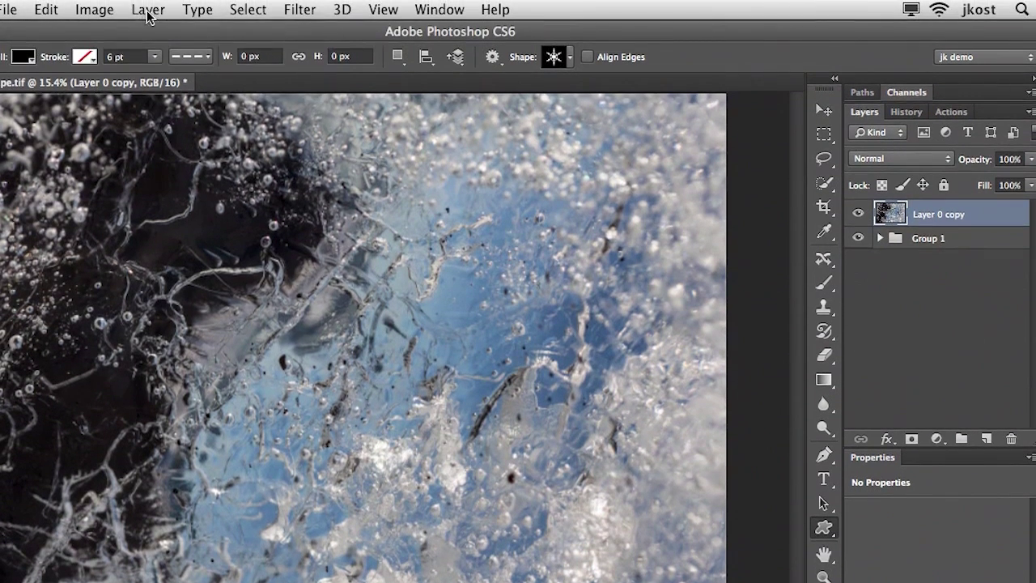
{"action": "left_click", "coordinate": [148, 9]}
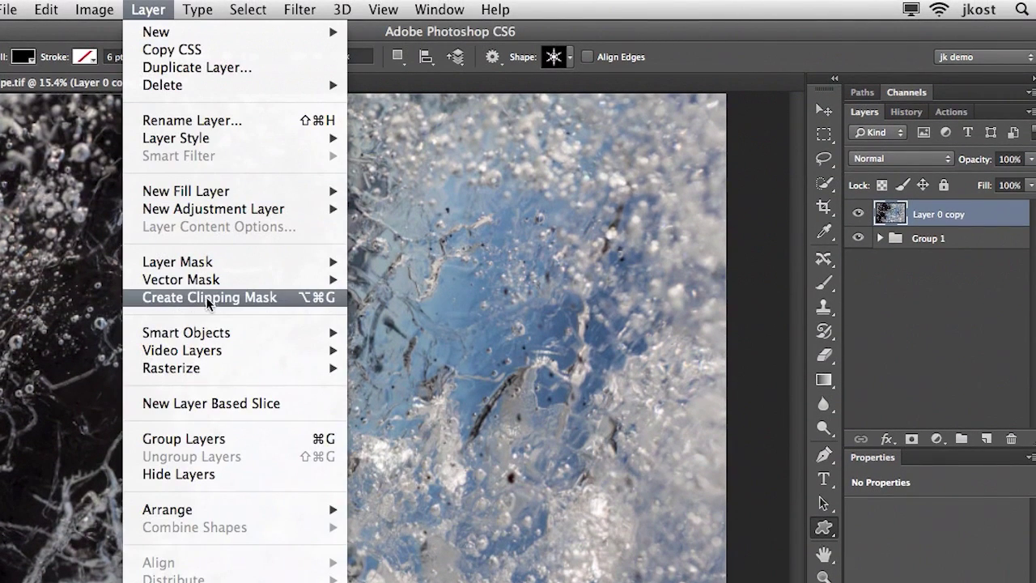
{"action": "left_click", "coordinate": [290, 298]}
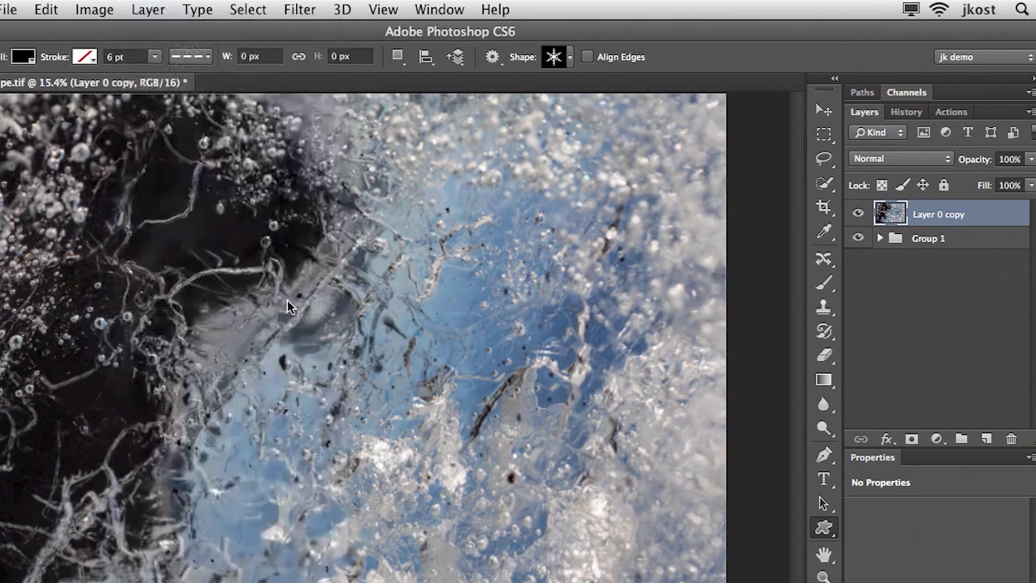
Step: Move the Shape 5 snowflake inside Group 1 from the photo's lower right to the space between the upper-left snowflake and the large one
{"action": "left_click", "coordinate": [879, 238]}
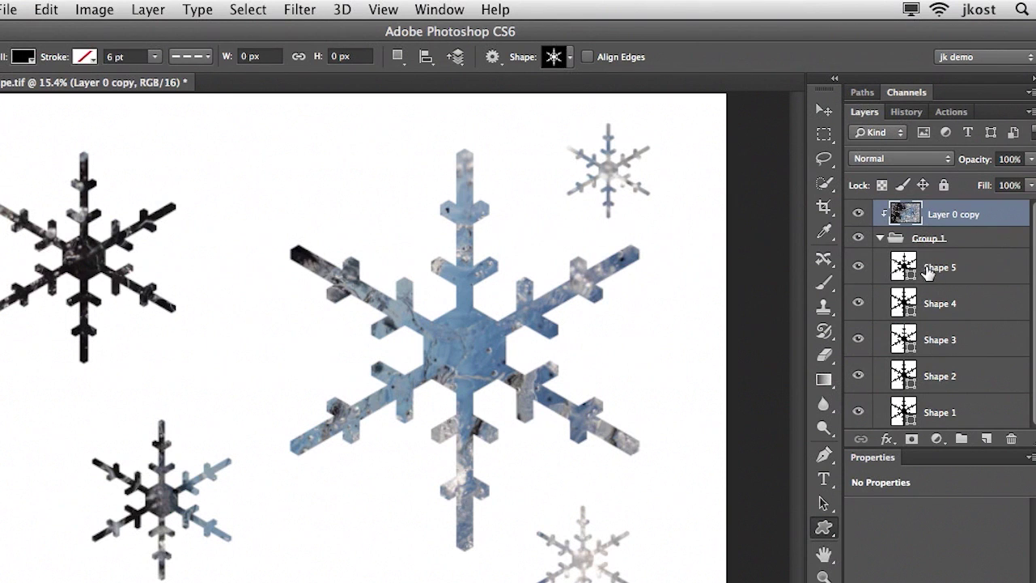
{"action": "left_click", "coordinate": [929, 272]}
{"action": "key", "text": "v"}
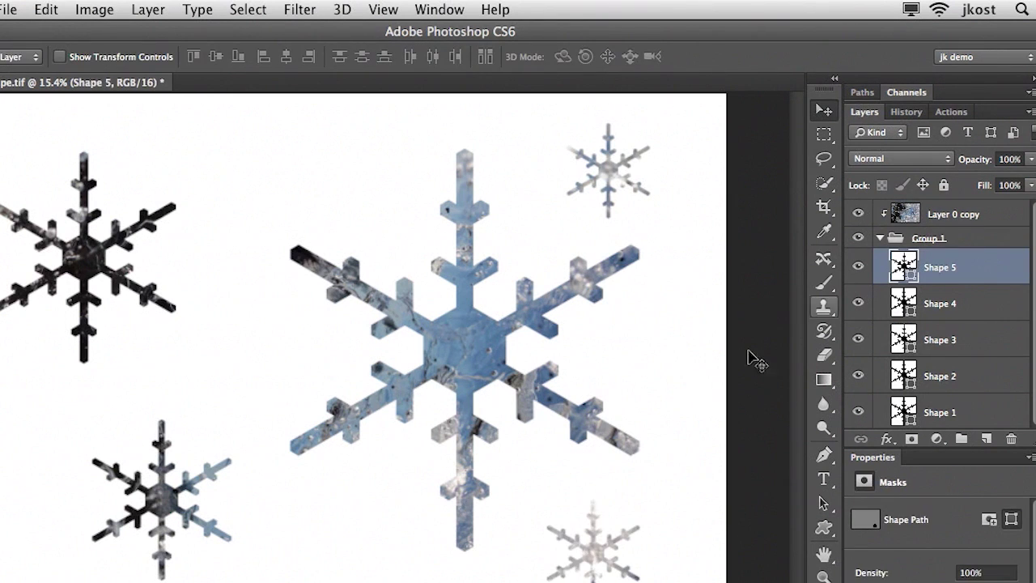
{"action": "left_click_drag", "start_coordinate": [585, 554], "coordinate": [248, 185]}
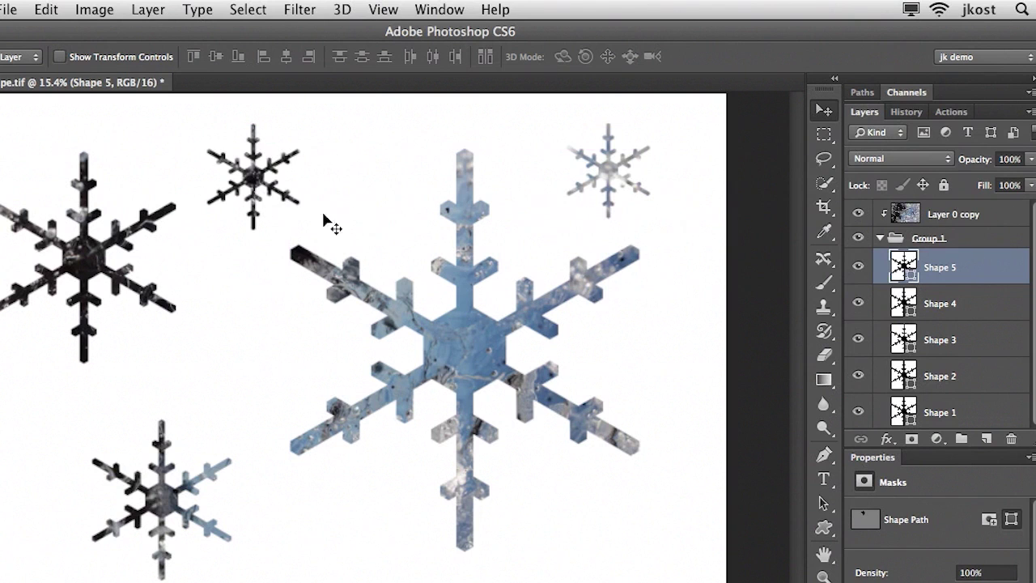